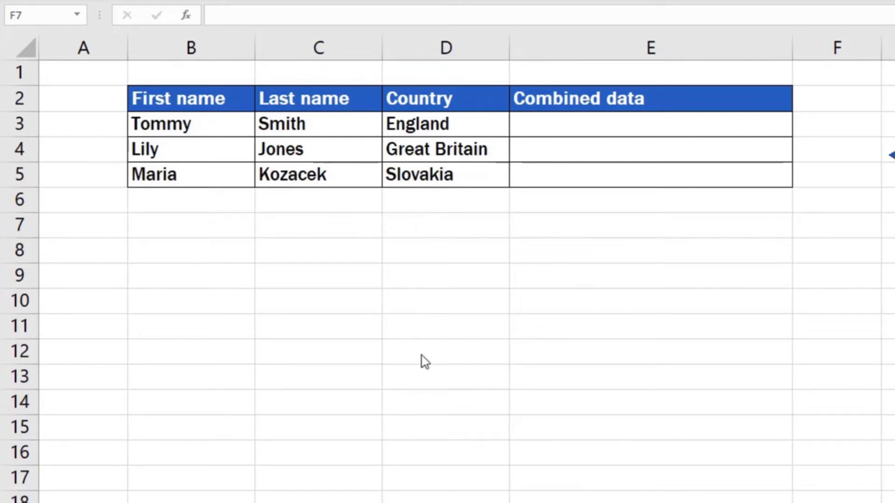
- Insert a CONCATENATE function into E3, found by searching 'Conca' in the All category
click(609, 125)
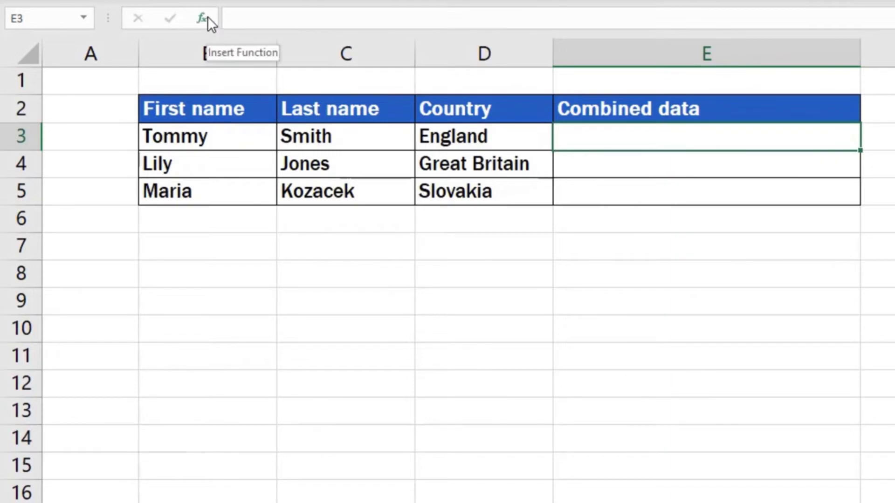
click(182, 18)
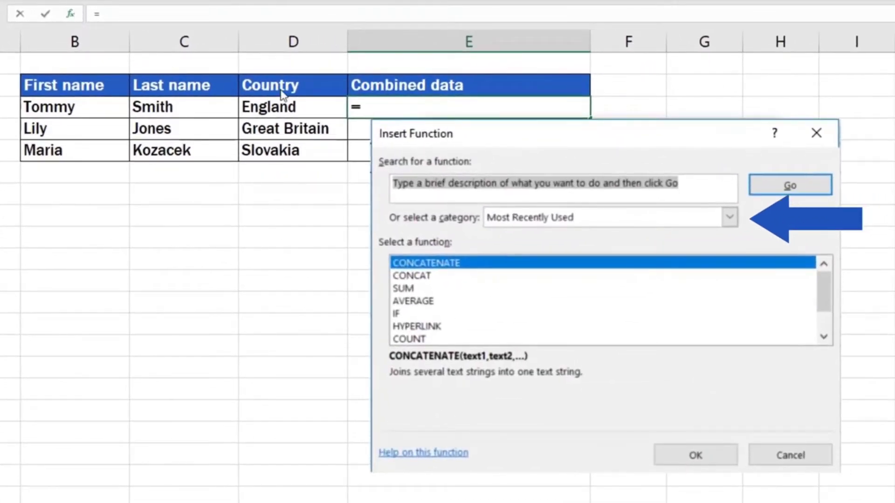
click(731, 216)
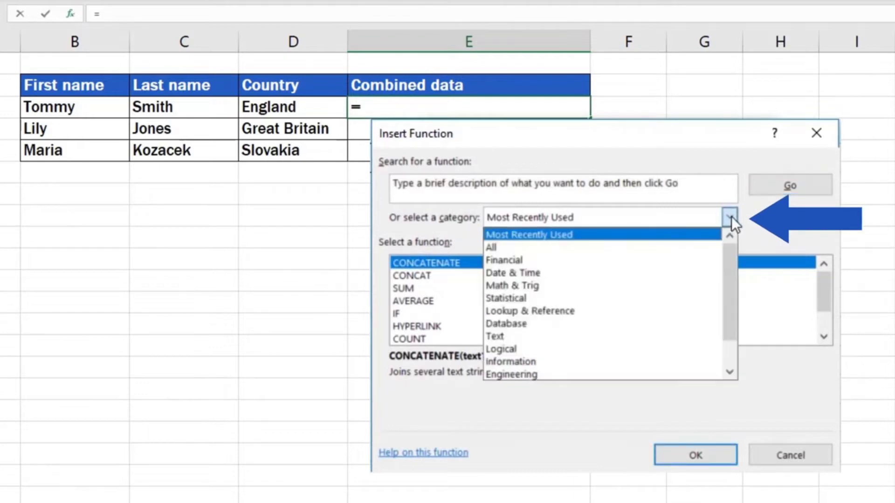
click(711, 247)
drag(697, 183, 393, 182)
text(Conca)
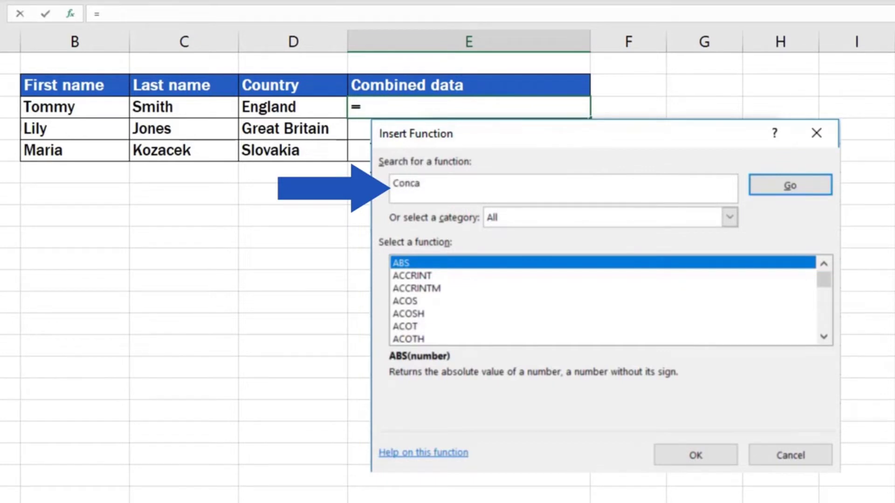
key(Return)
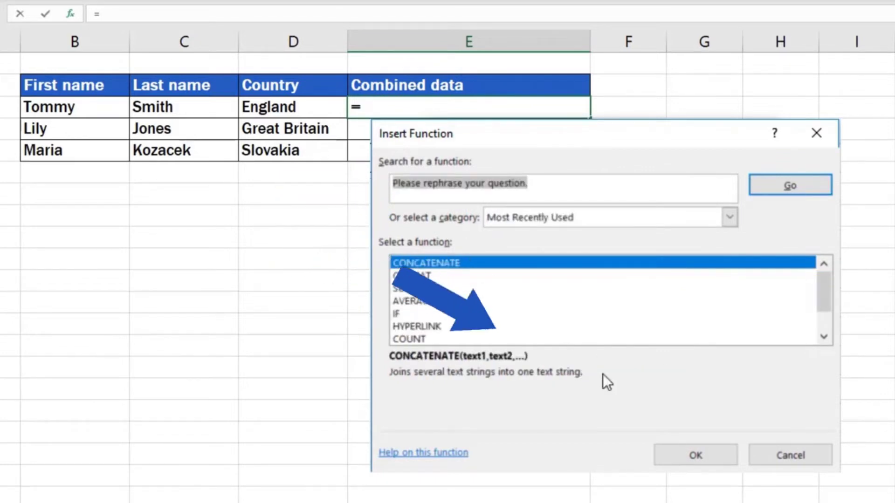
click(681, 455)
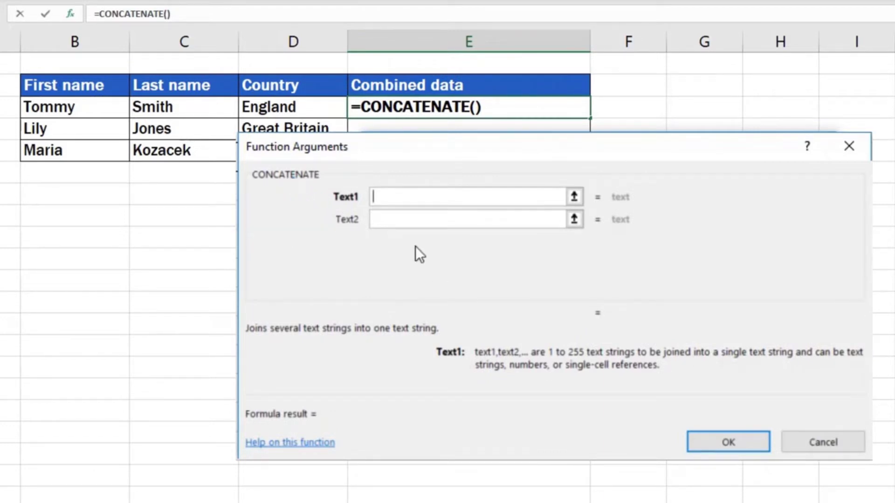
click(402, 219)
click(401, 241)
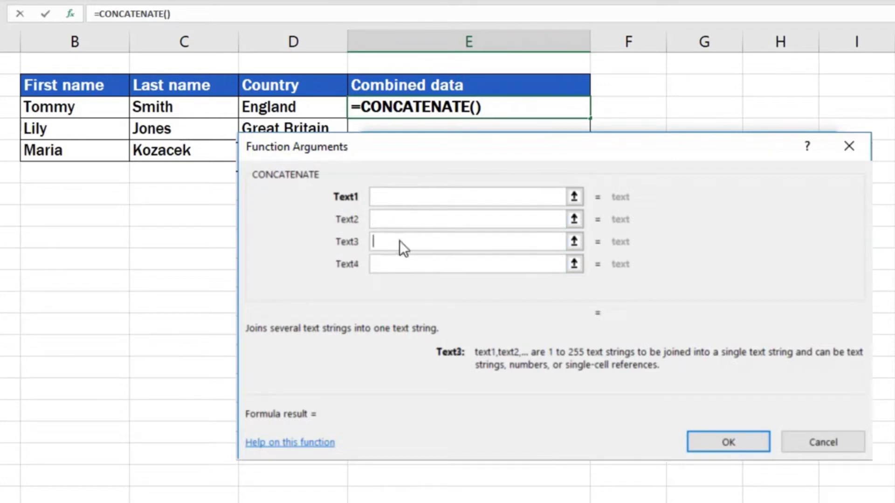
click(395, 264)
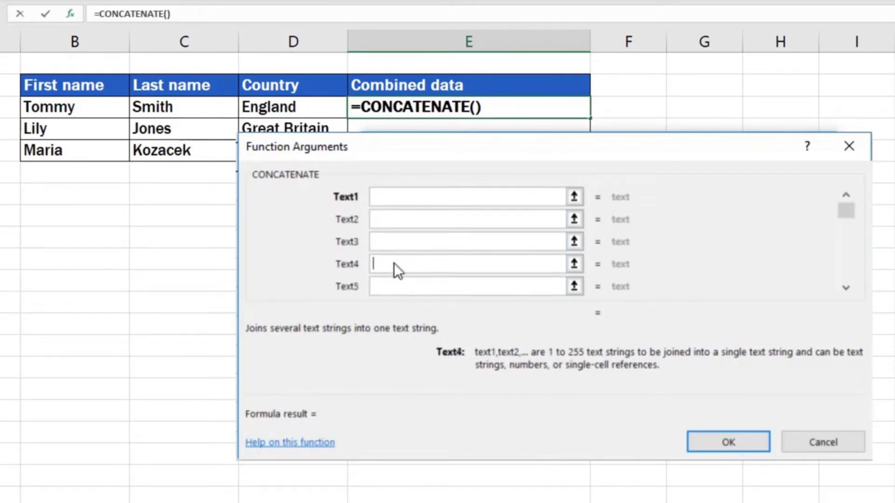
click(393, 289)
drag(845, 212, 845, 279)
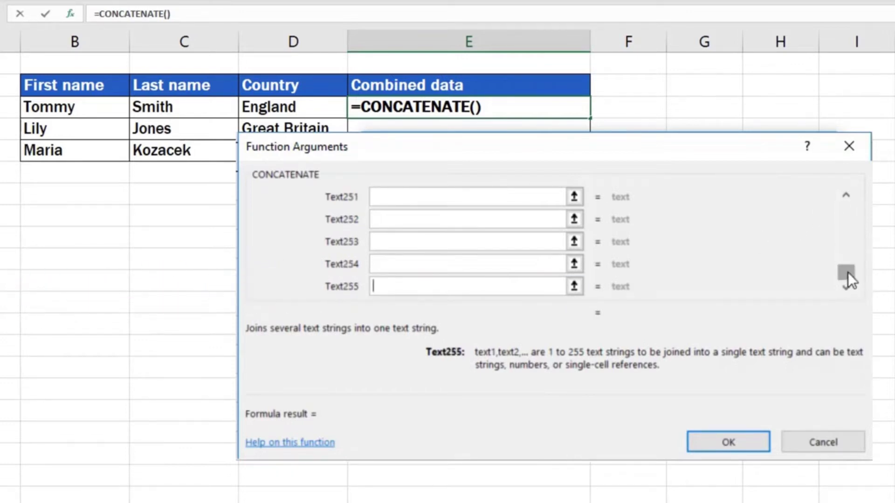
drag(848, 249, 852, 201)
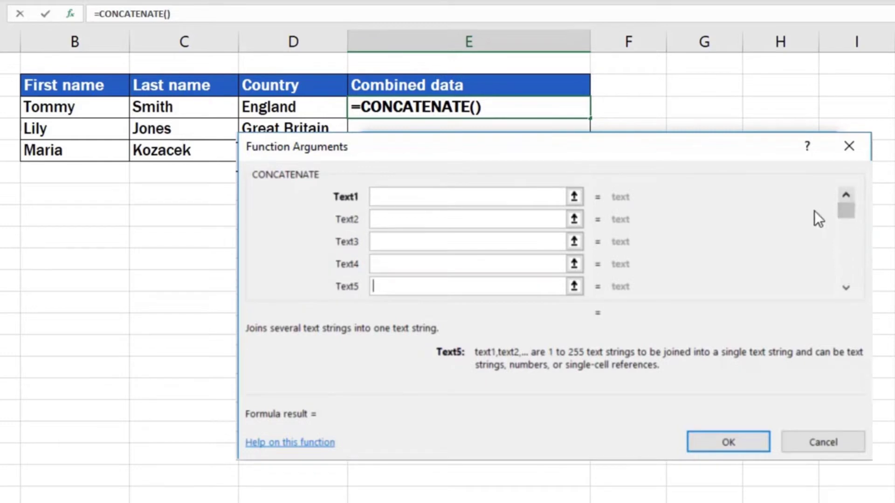
click(390, 196)
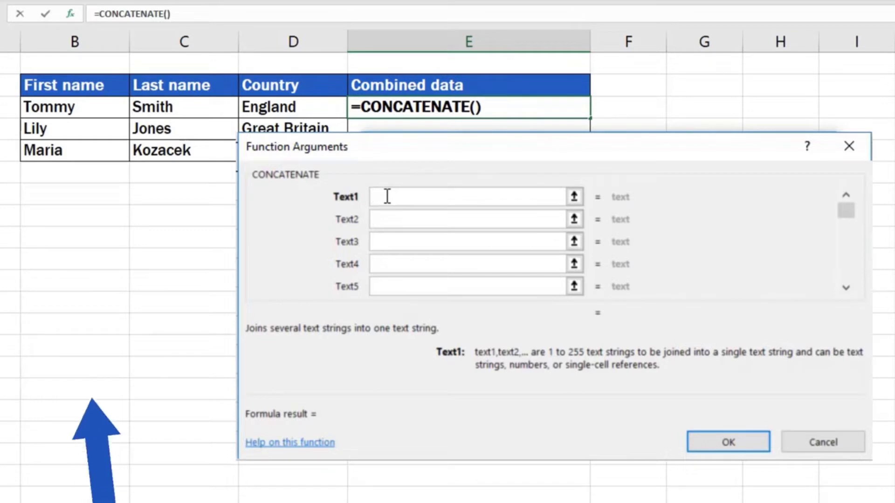
- Set the CONCATENATE arguments to B3, a space " ", and C3
click(91, 109)
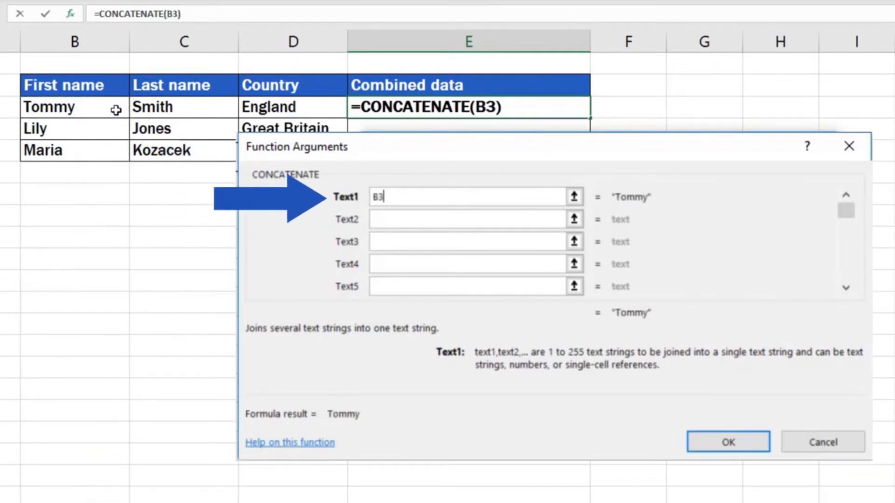
click(408, 220)
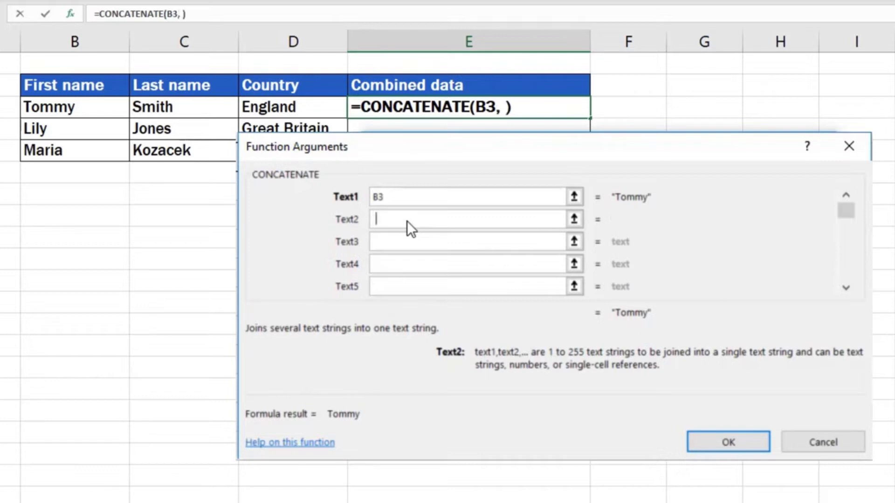
click(394, 241)
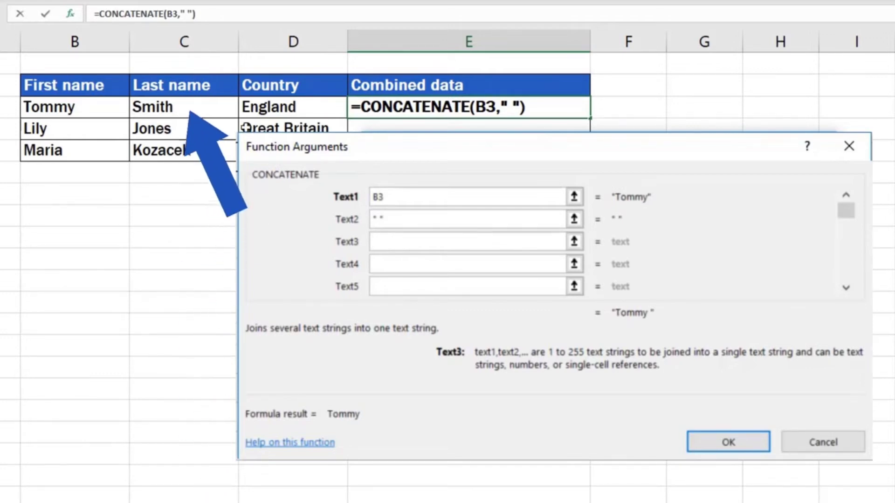
click(205, 109)
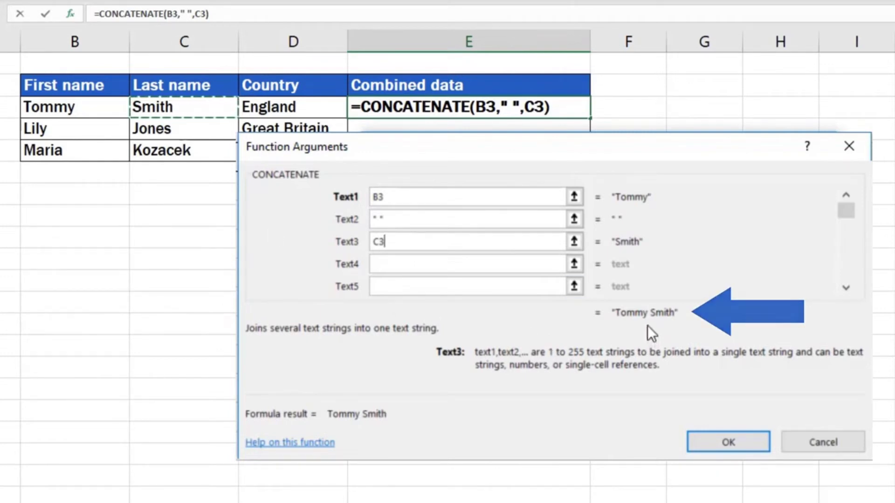
- Add "," and D3 as the fourth and fifth arguments, then confirm the formula
click(394, 266)
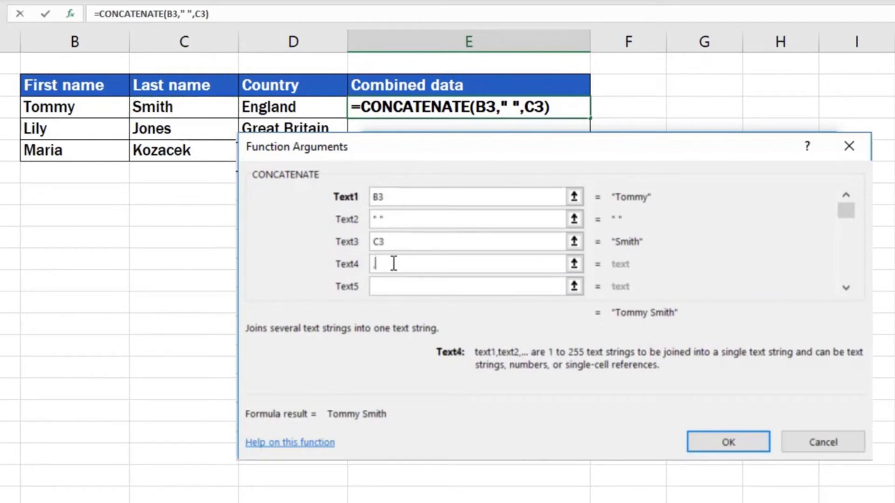
text(",")
click(393, 286)
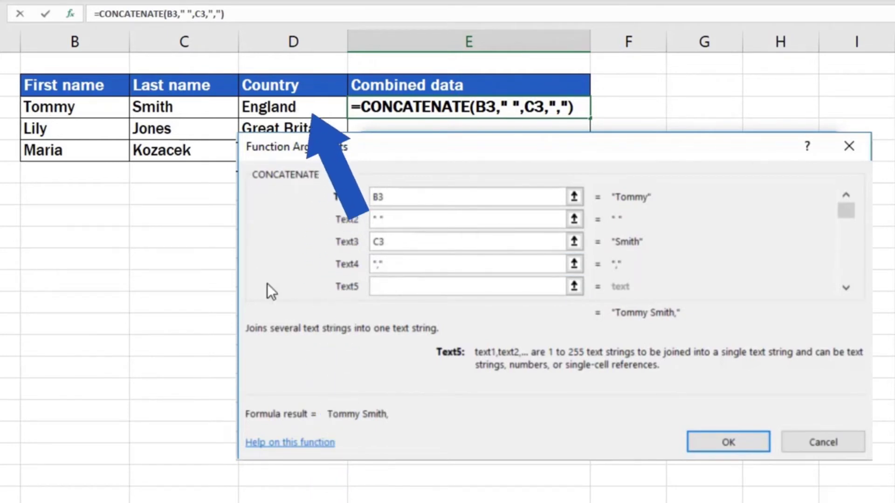
click(304, 107)
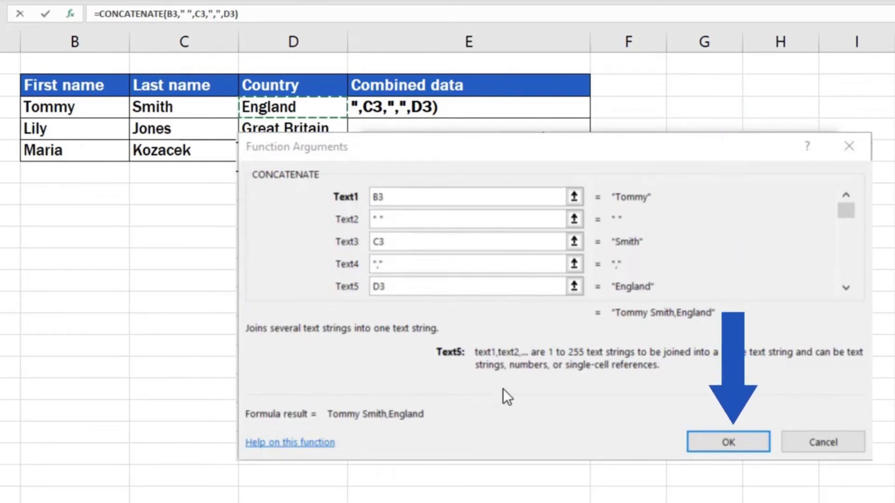
click(689, 440)
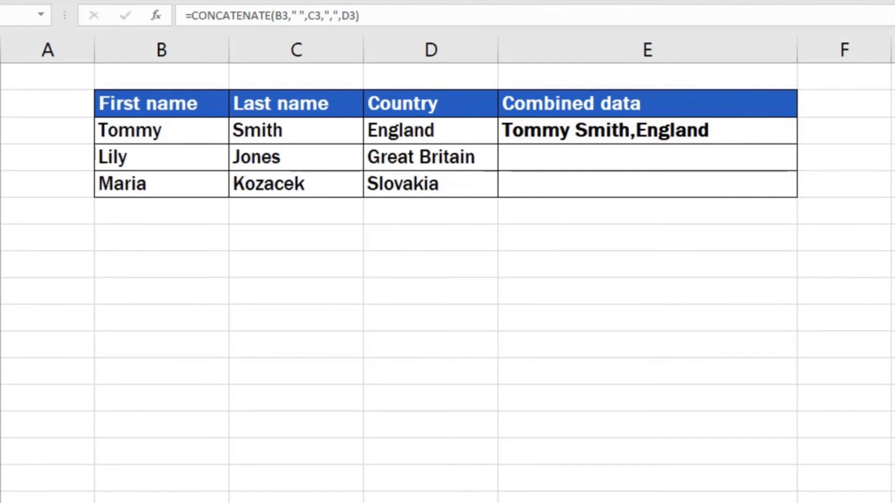
- Copy the E3 formula down through E4 and E5 for Lily and Maria
click(757, 131)
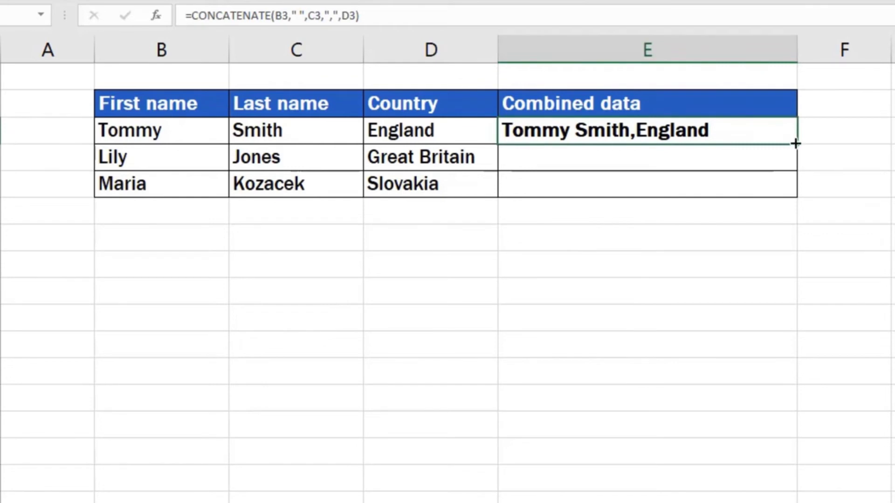
drag(797, 145, 798, 195)
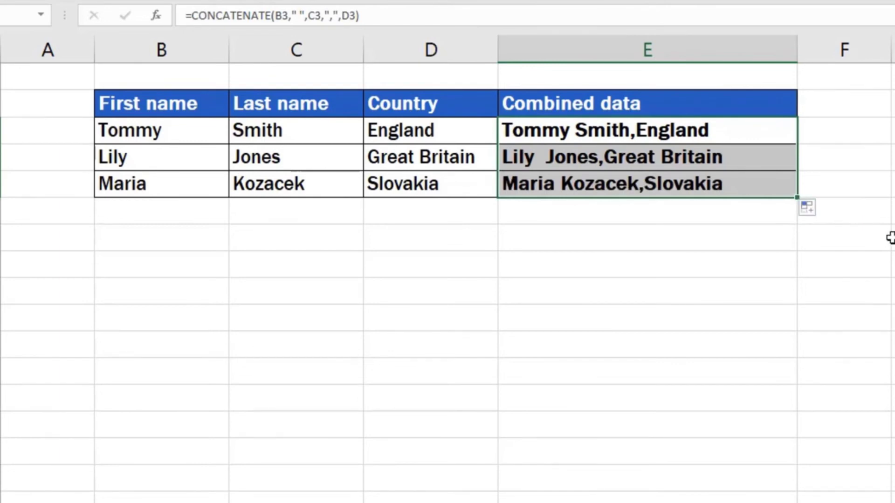
click(876, 240)
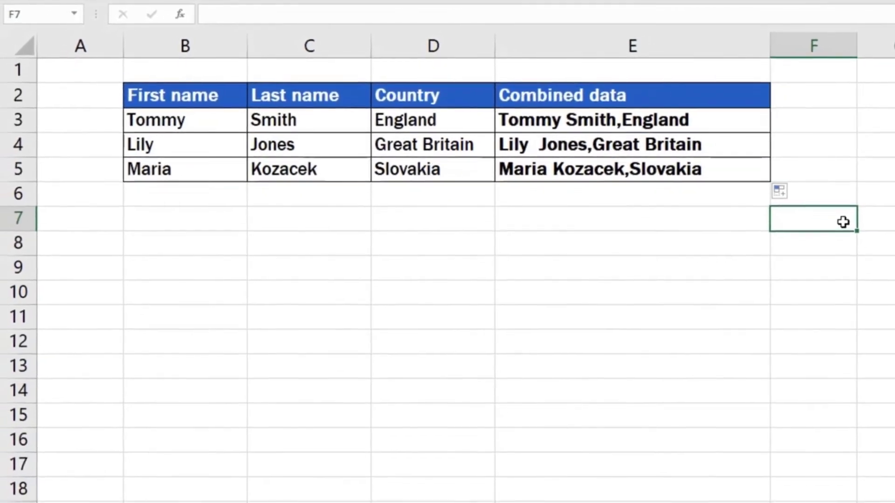
click(725, 124)
click(722, 142)
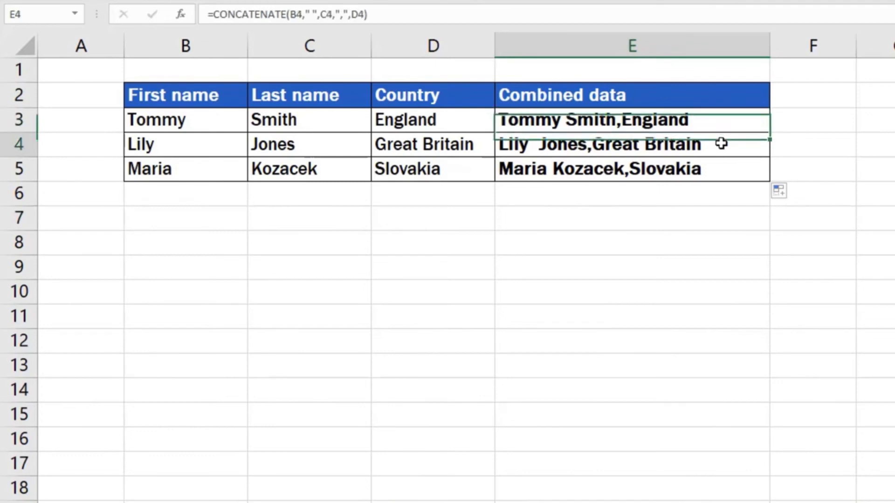
click(721, 169)
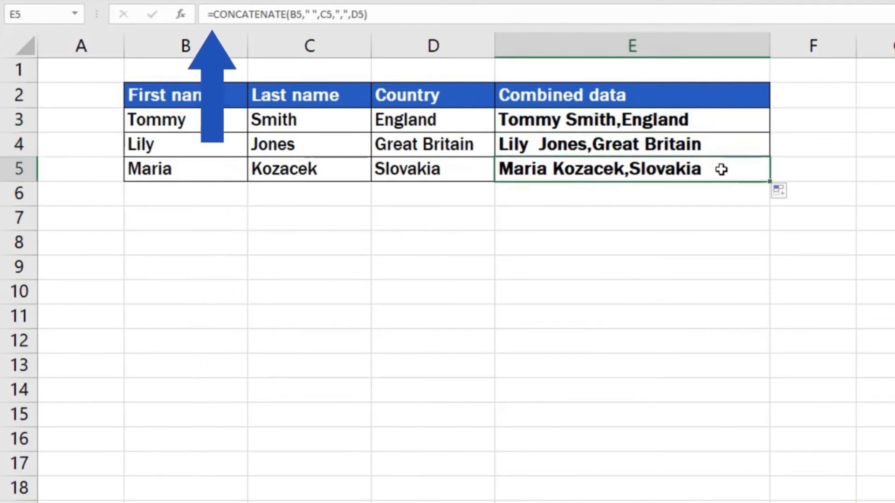
click(716, 121)
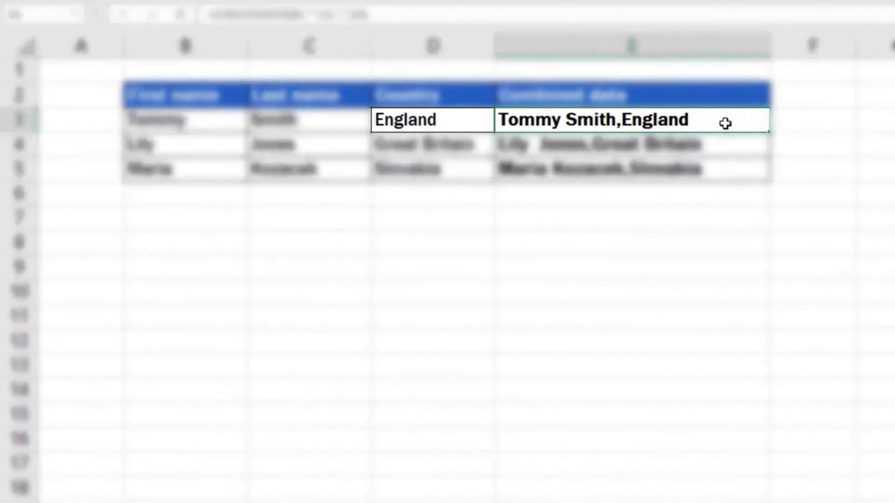
- Replace Tommy's country 'England' with 'USA' in D3
click(448, 118)
double_click(448, 117)
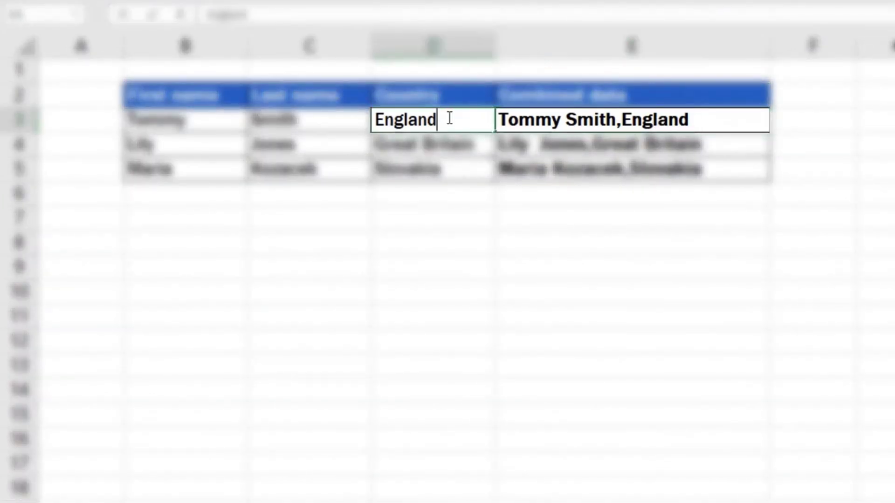
drag(437, 116, 361, 116)
text(USA)
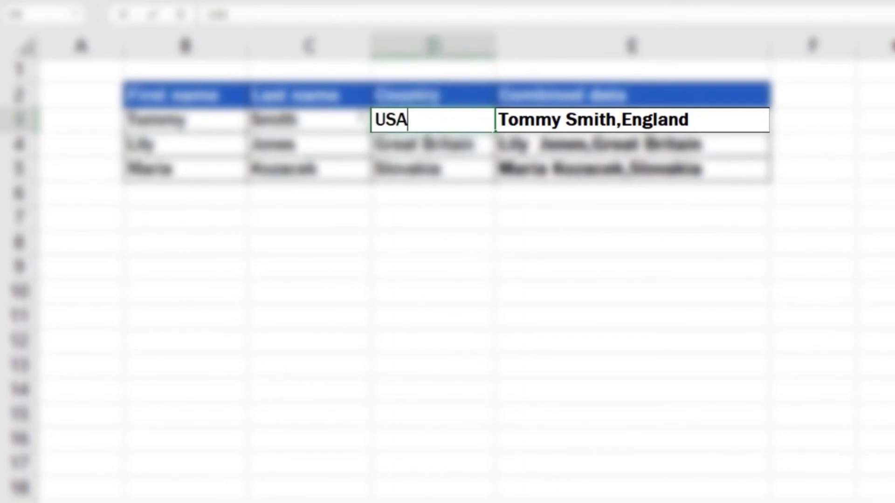
key(Tab)
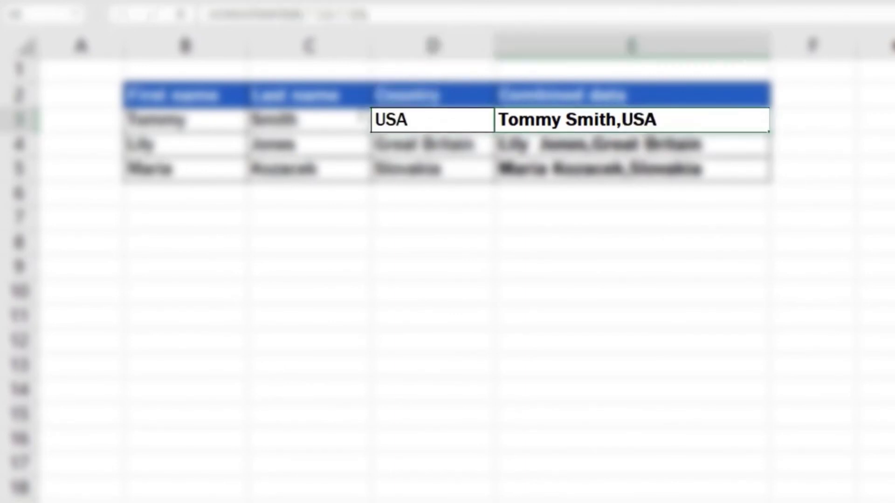